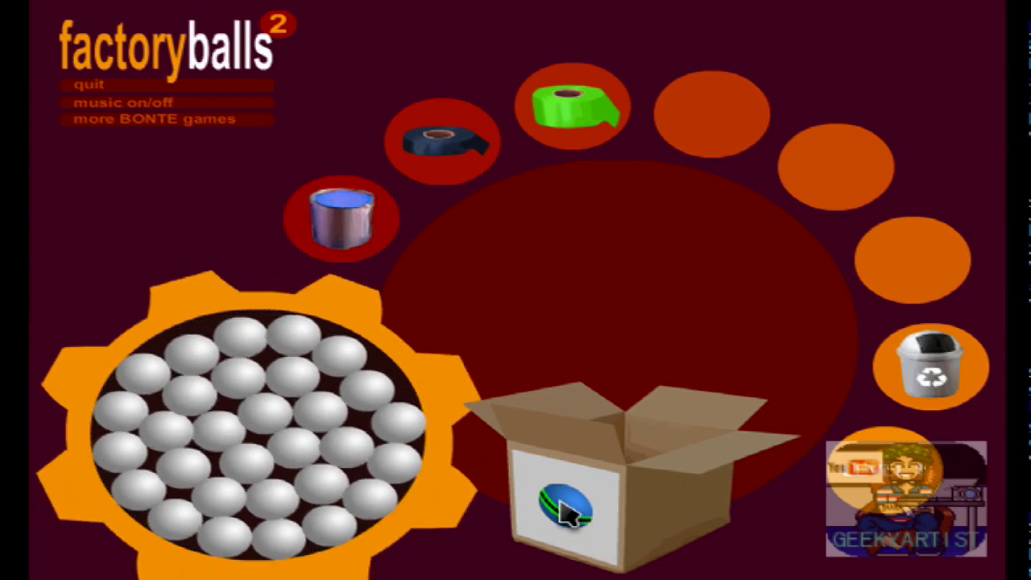
Paint a fresh ball blue, then add a green stripe and black stripes.
mouse_move(414, 439)
mouse_down()
mouse_move(548, 281)
mouse_move(421, 230)
mouse_move(357, 218)
mouse_up()
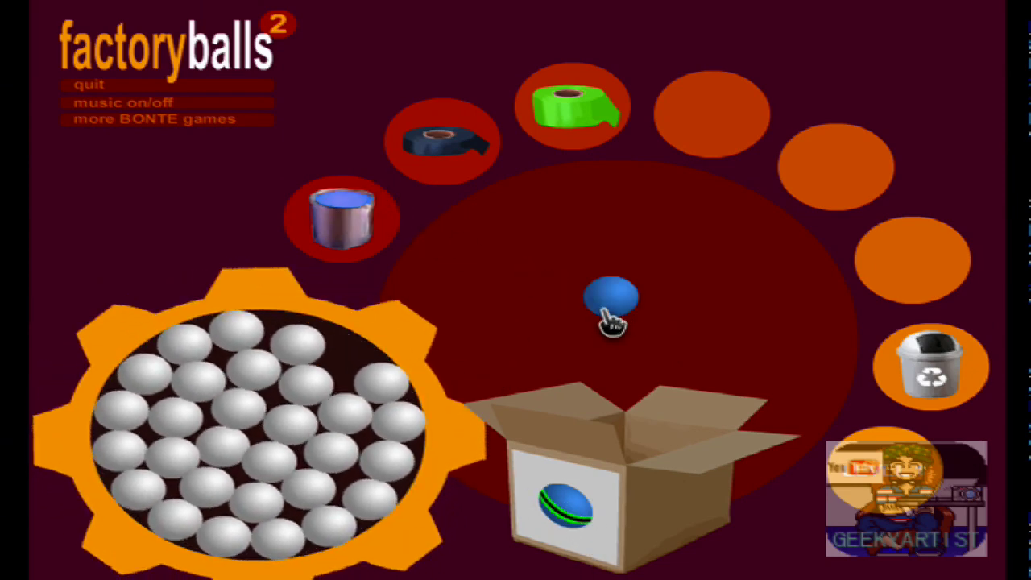
drag(620, 314, 604, 132)
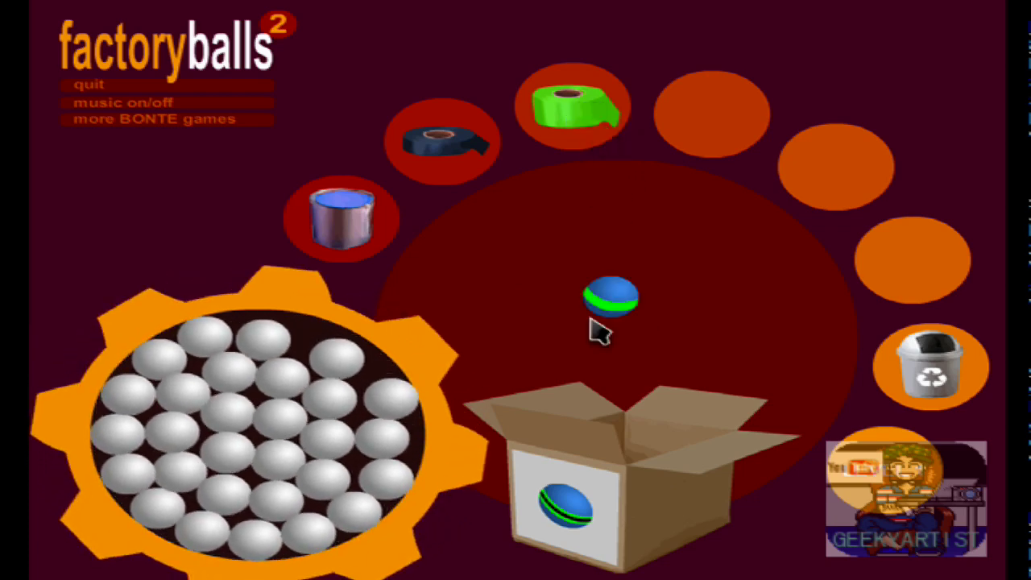
drag(612, 318, 461, 176)
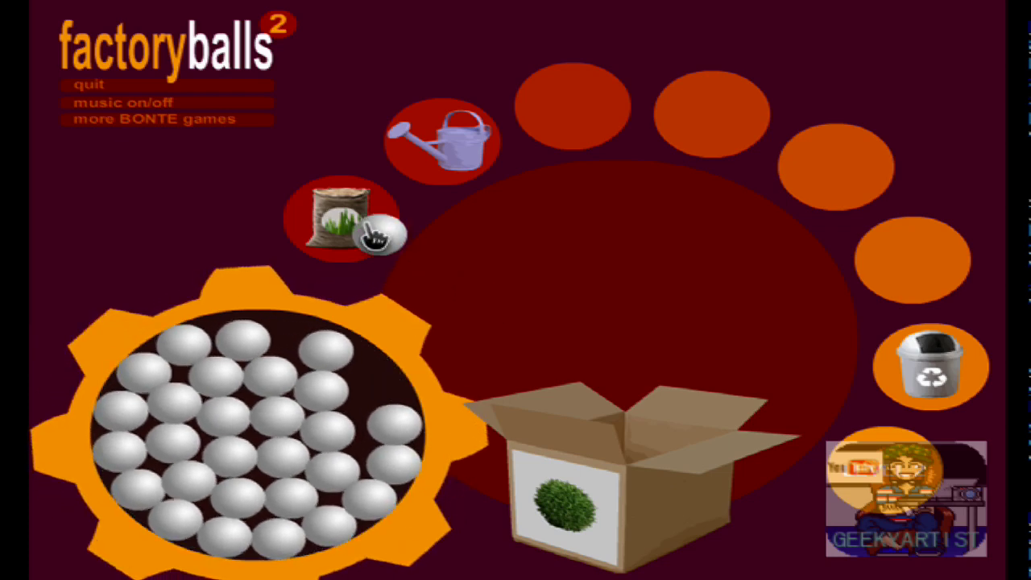
Coat the ball with grass seed and water it twice into a full bush.
drag(374, 235, 379, 238)
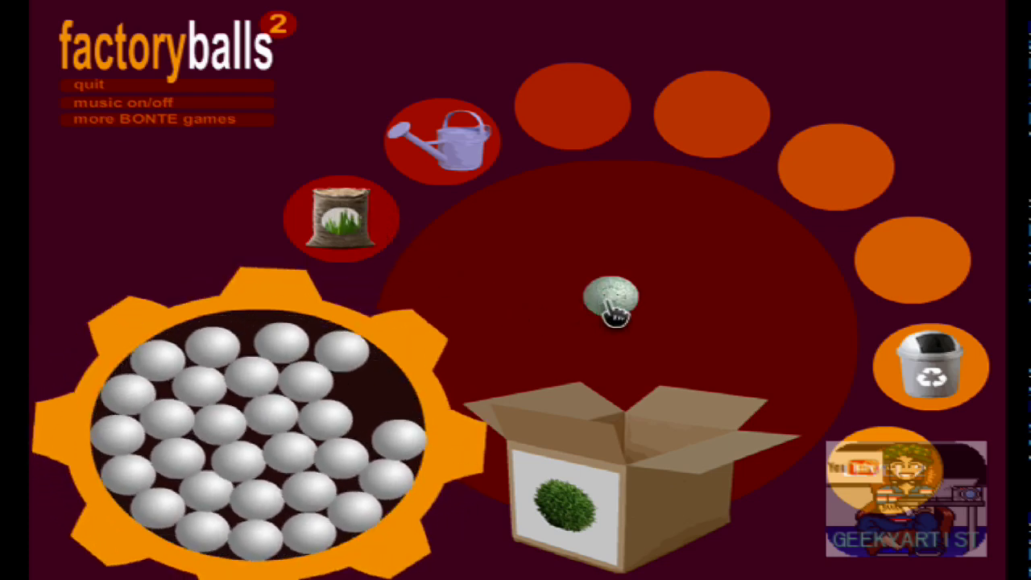
drag(582, 294, 460, 143)
drag(603, 303, 461, 143)
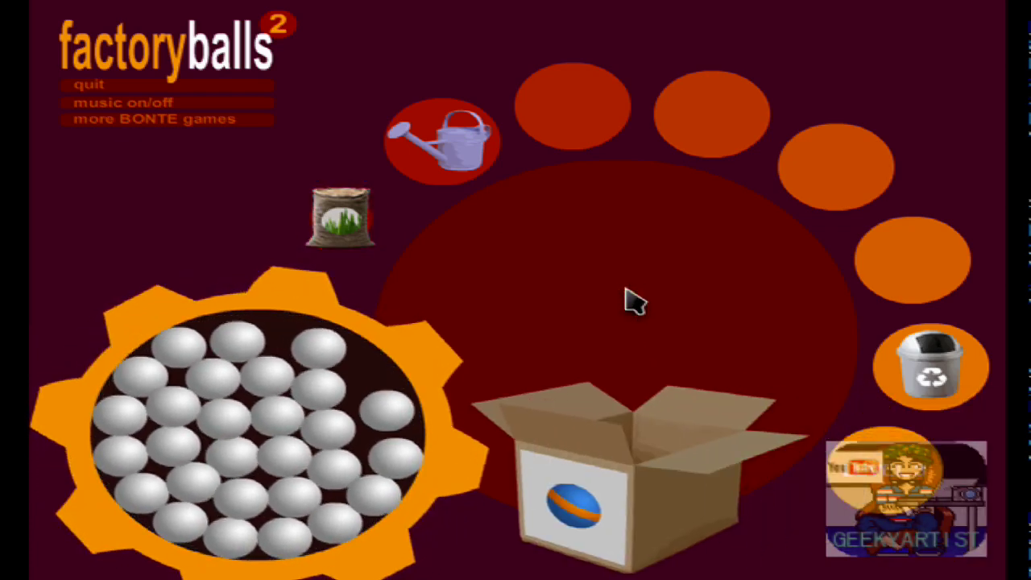
Belt a fresh ball, paint it blue, and remove the belt to reveal an orange band.
mouse_move(403, 455)
mouse_down()
mouse_move(488, 340)
mouse_move(513, 275)
mouse_move(491, 149)
mouse_up()
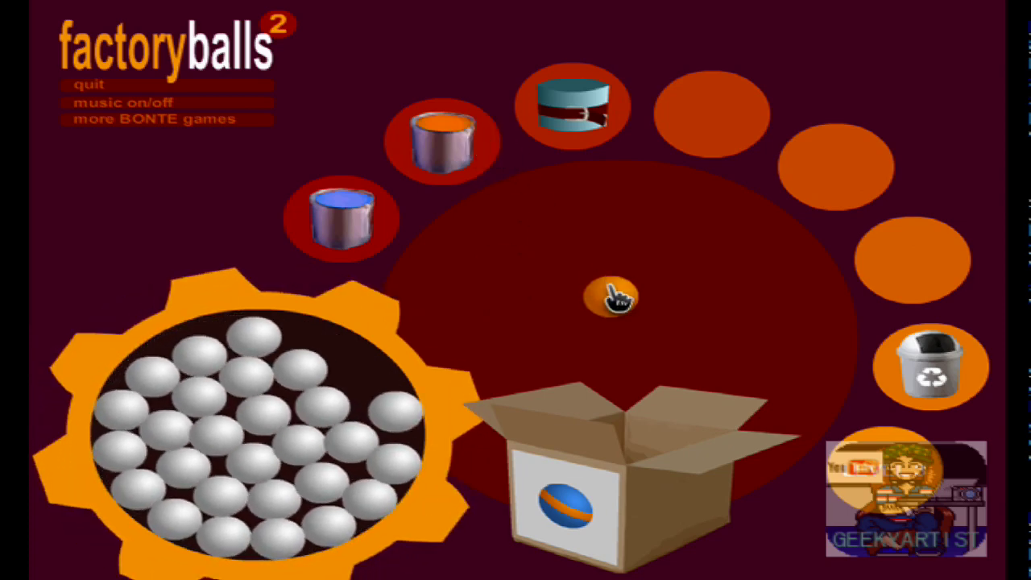
drag(613, 300, 603, 129)
drag(624, 315, 349, 221)
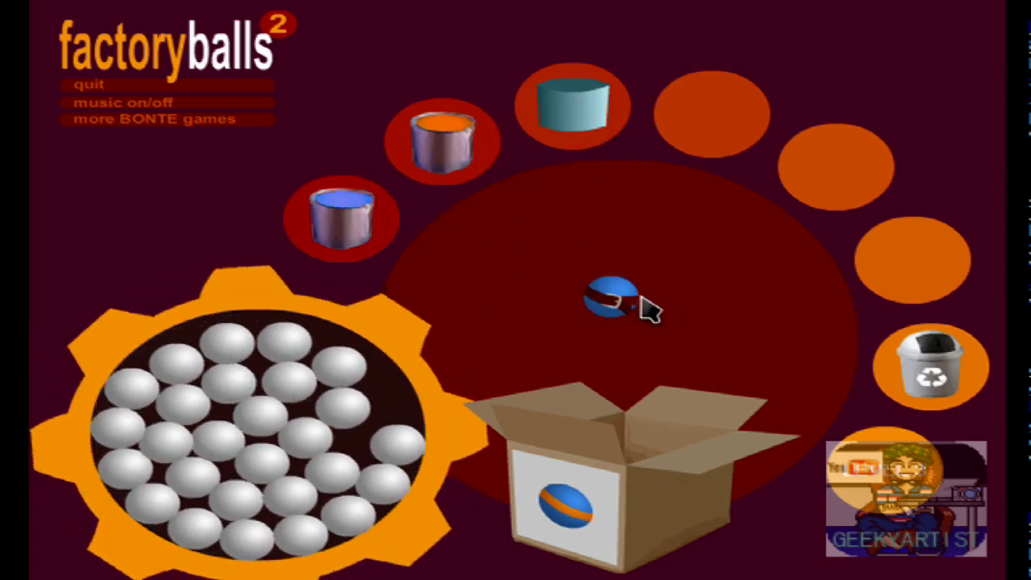
drag(648, 308, 600, 113)
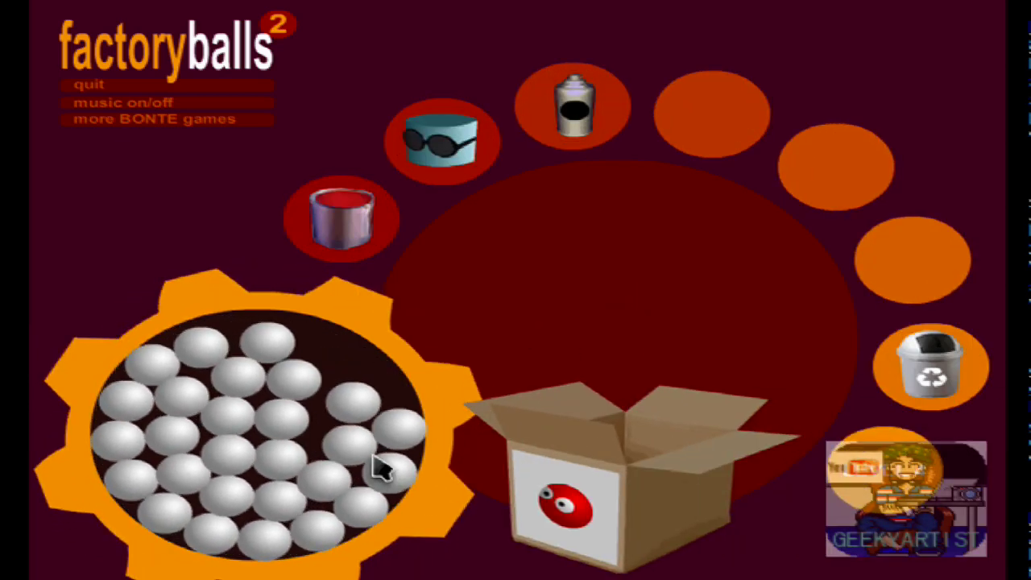
Paint a fresh ball red, remove the glasses, and spray on black eyes.
mouse_move(372, 473)
mouse_down()
mouse_move(481, 167)
mouse_move(606, 306)
mouse_up()
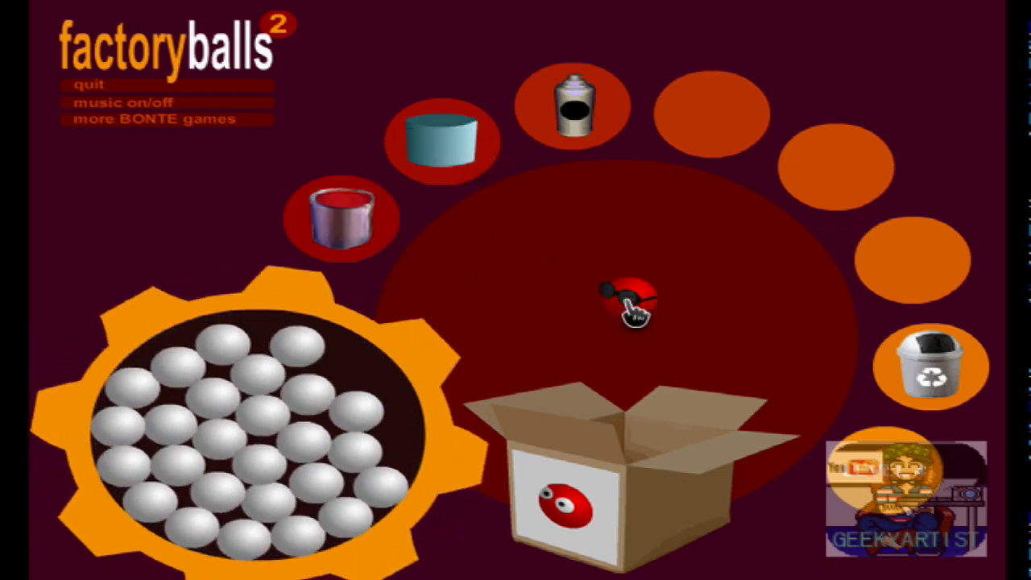
drag(503, 161, 483, 150)
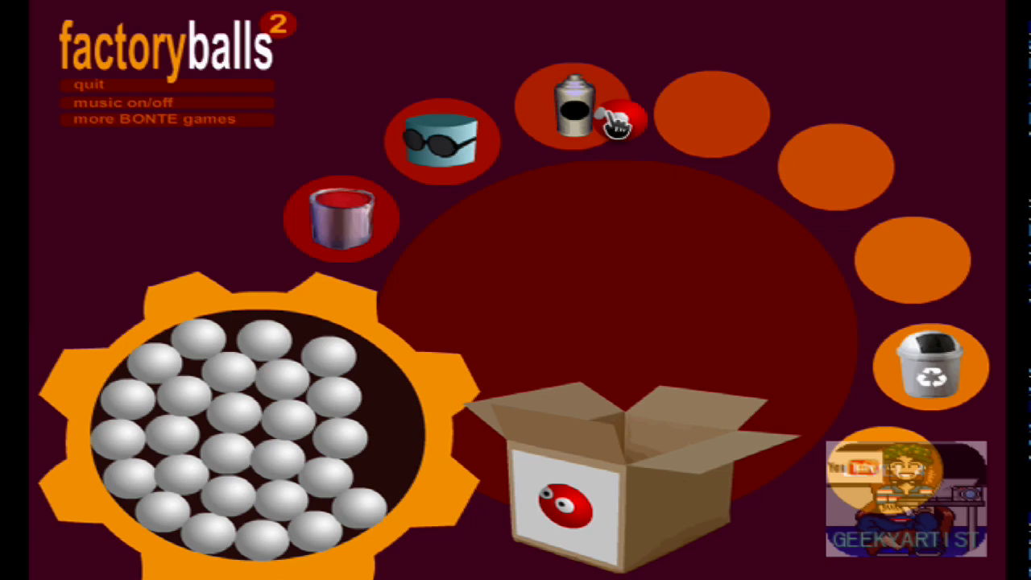
drag(612, 286, 608, 139)
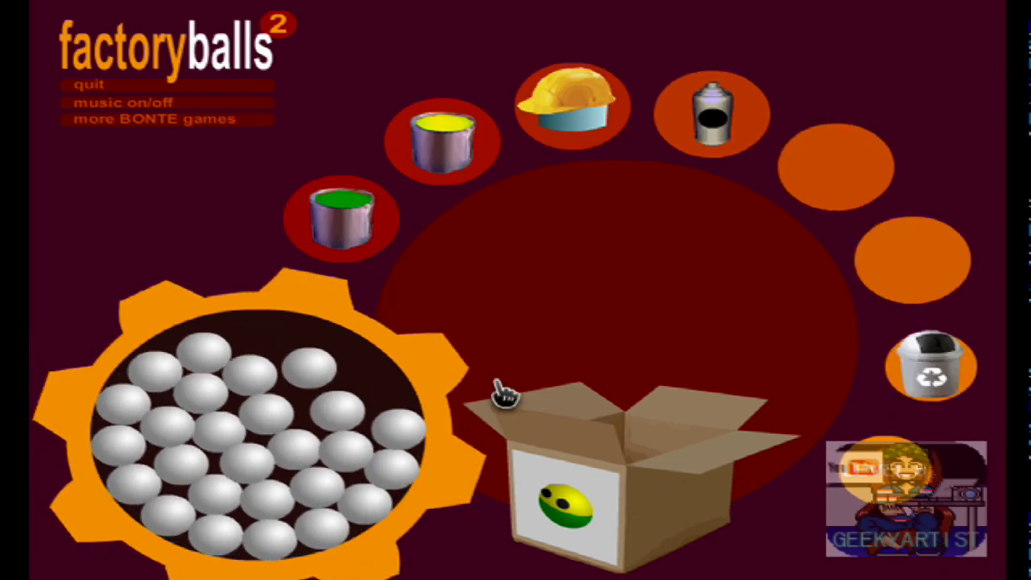
Give a yellow ball a green lower half using the hard hat as a mask.
mouse_move(547, 300)
mouse_down()
mouse_move(632, 235)
mouse_move(467, 152)
mouse_up()
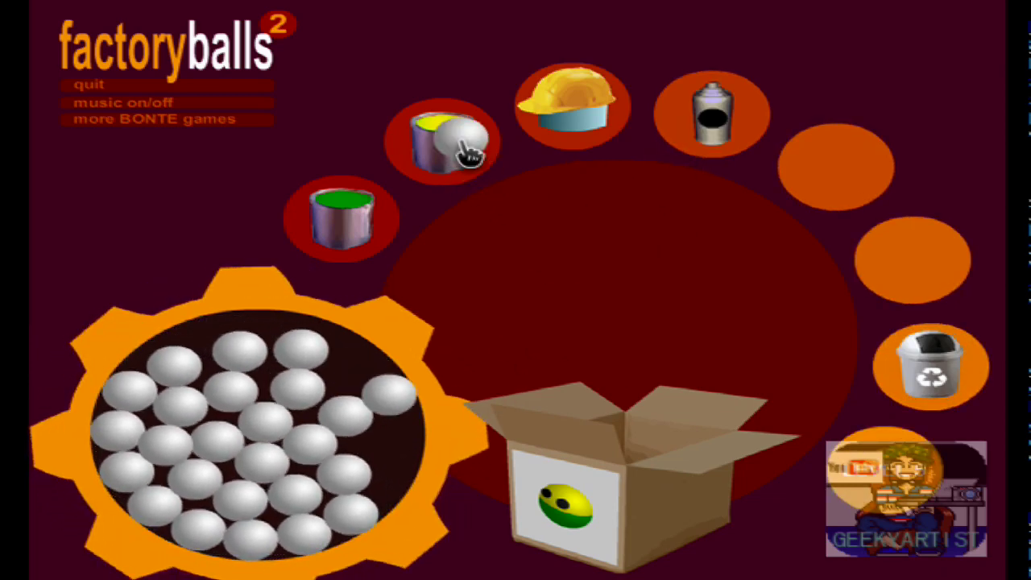
drag(596, 256, 576, 121)
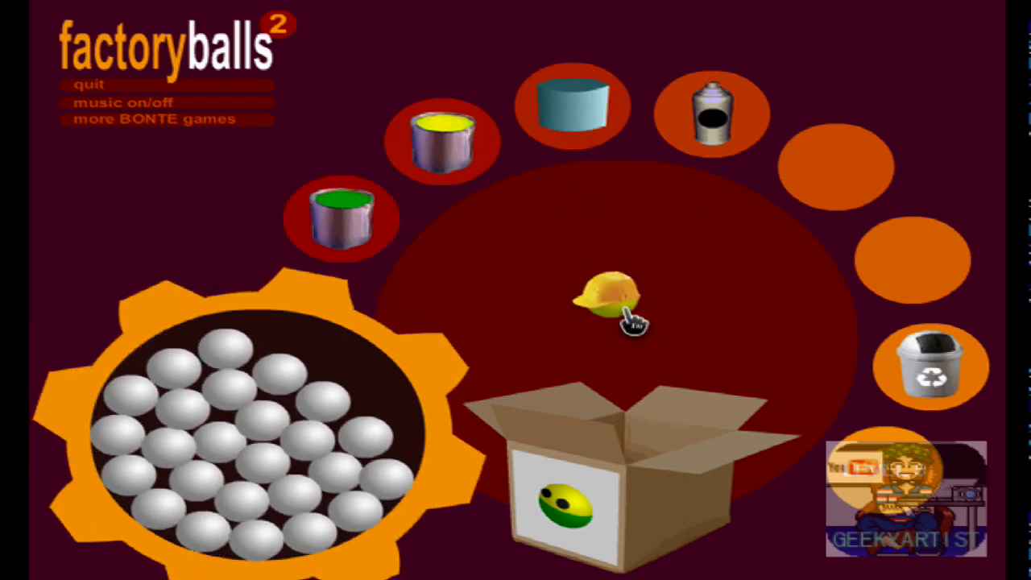
drag(612, 302, 343, 214)
drag(614, 286, 582, 143)
Spray black dot eyes onto the yellow-and-green ball.
drag(642, 304, 712, 189)
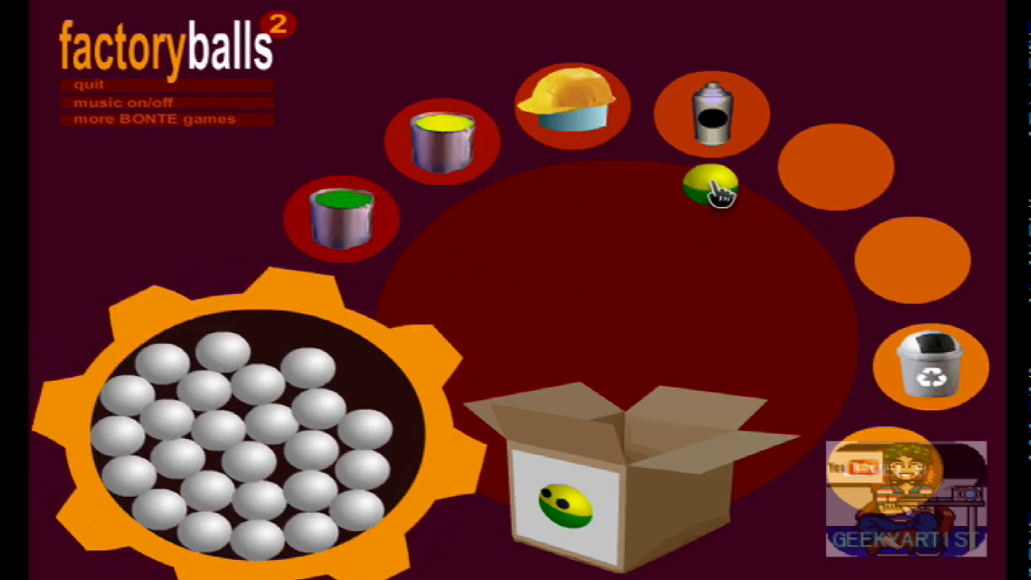
drag(632, 314, 717, 182)
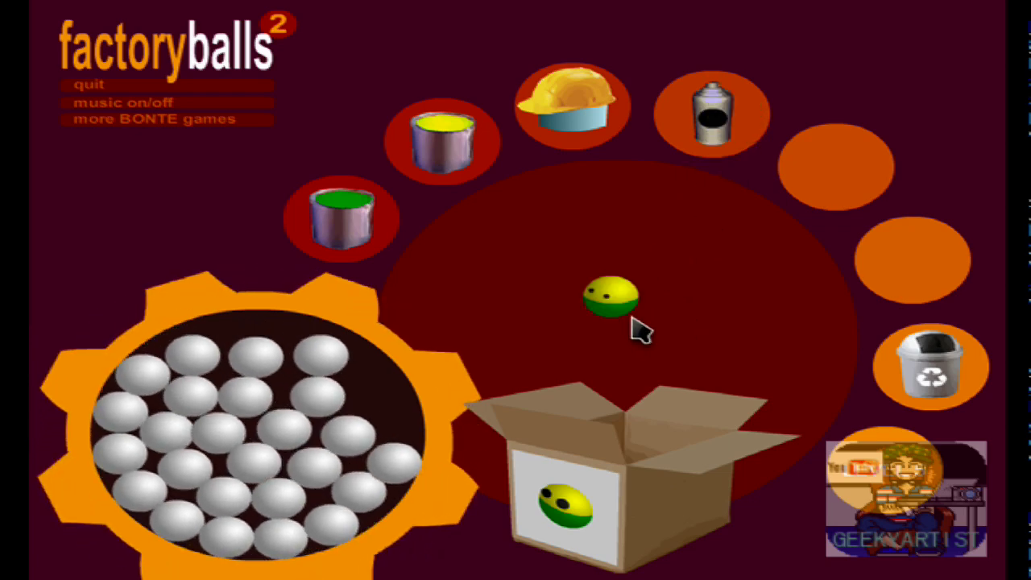
drag(632, 326, 701, 189)
drag(620, 318, 716, 145)
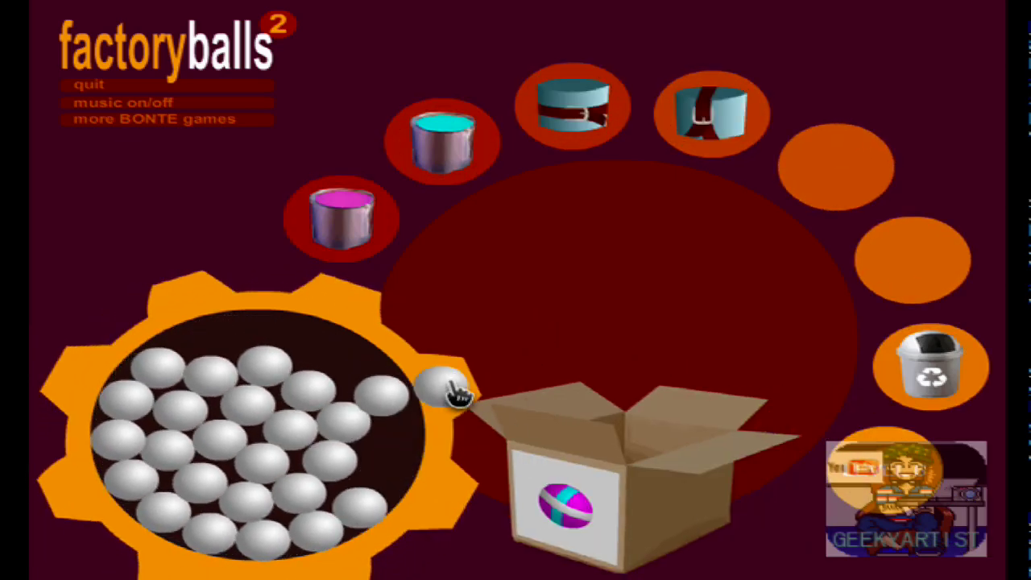
Fit the belt around the ball's middle and dip it in cyan paint.
drag(545, 289, 567, 120)
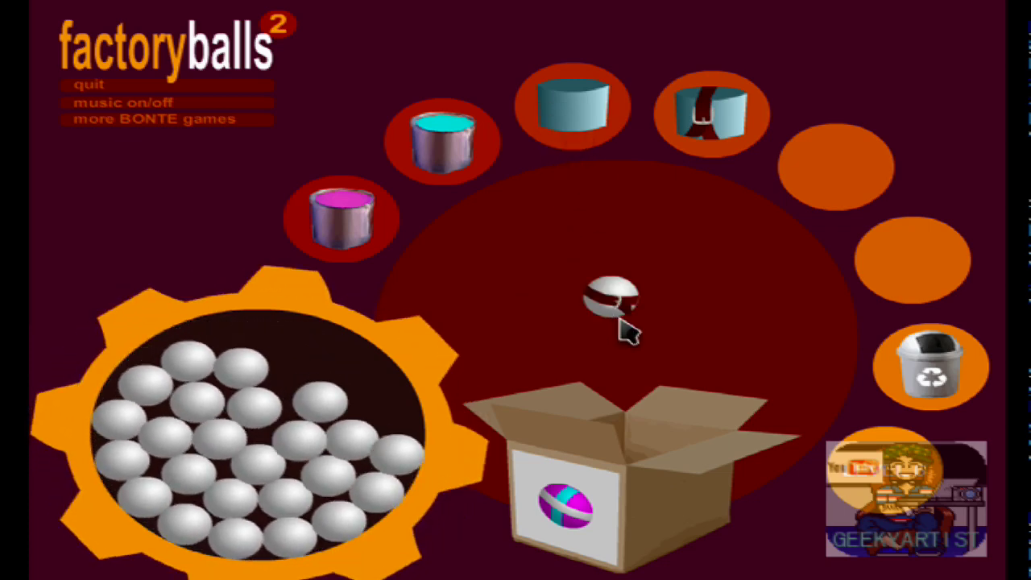
drag(616, 305, 451, 149)
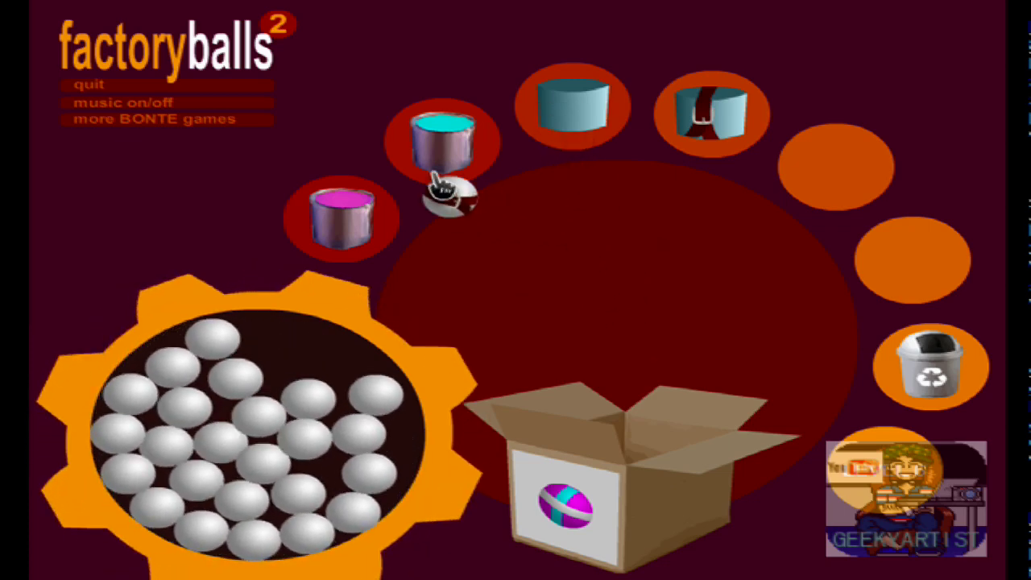